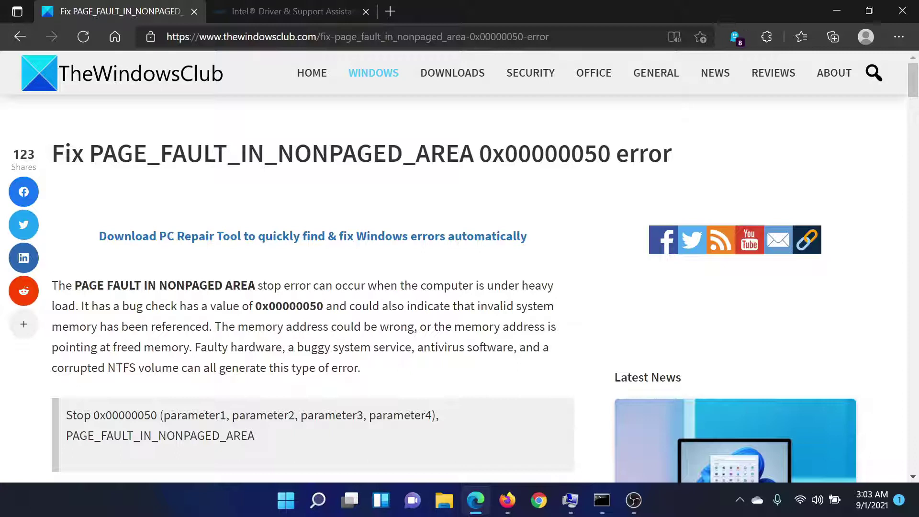
Scroll to and highlight the article's '1. Test your Memory' heading
scroll(409, 354, "down", 15)
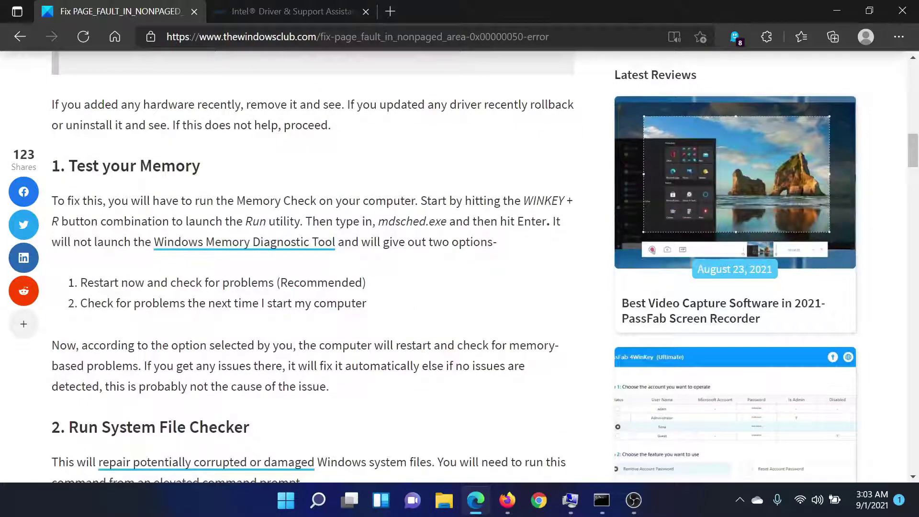
left_click_drag(69, 166, 226, 162)
left_click(253, 167)
key("super+r")
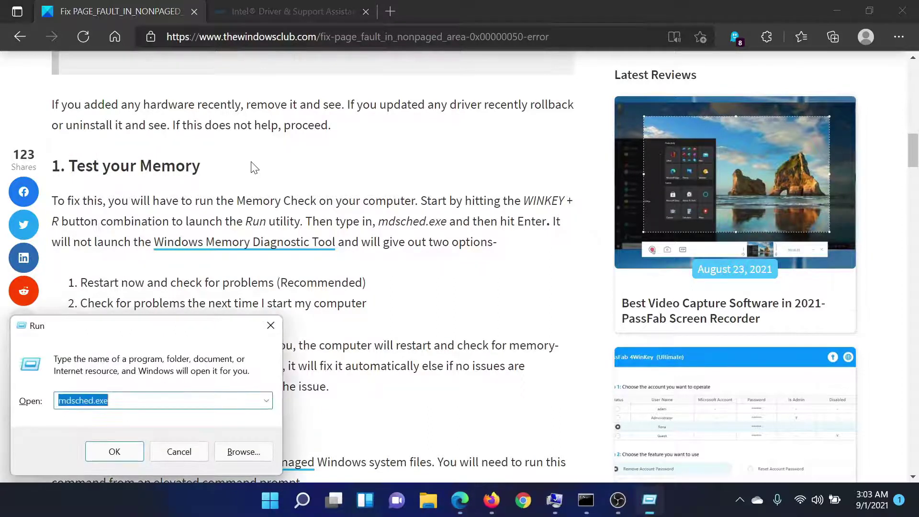
key("End")
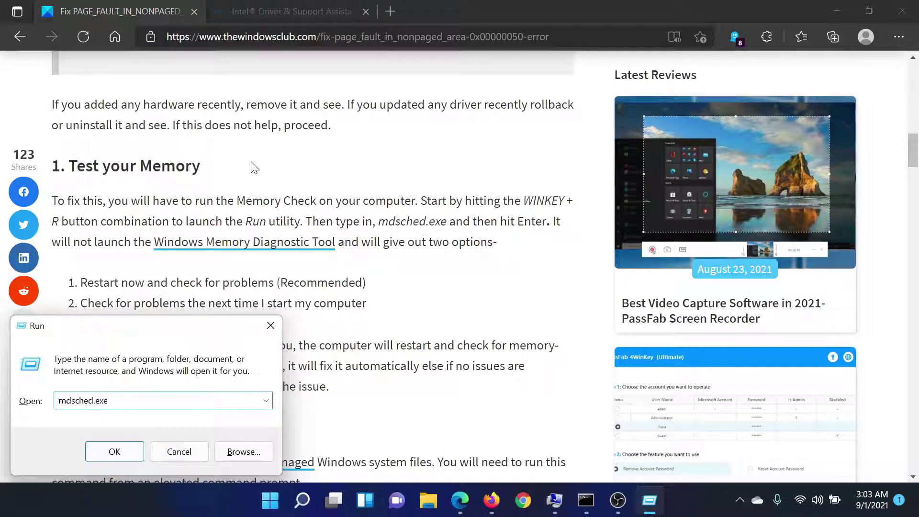
key("Return")
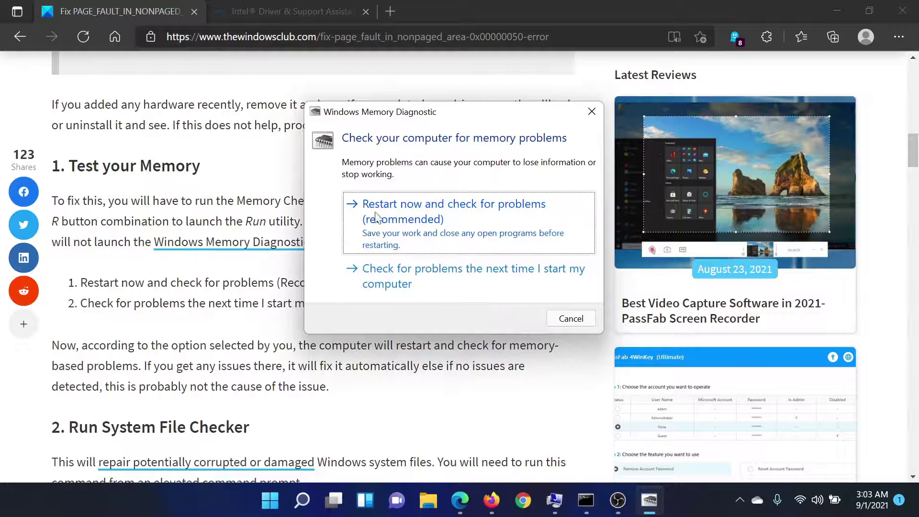
left_click(592, 111)
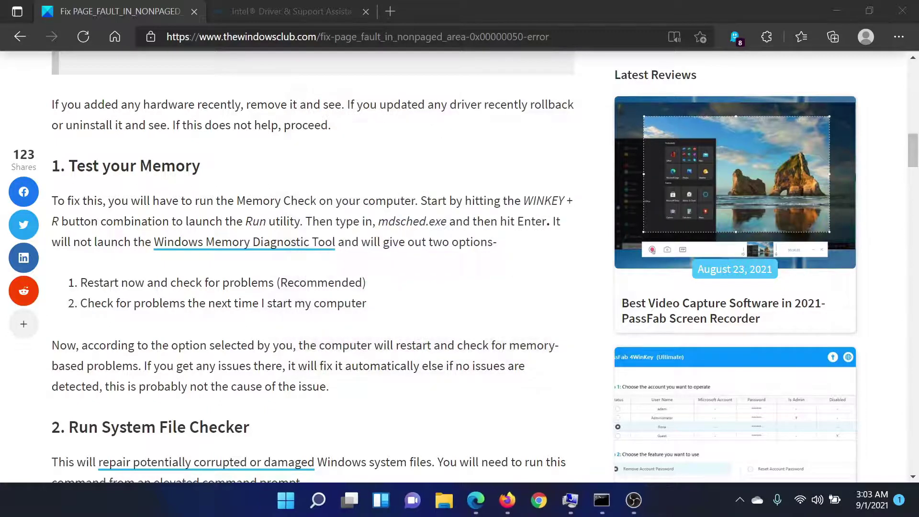
Enter sfc /scannow in an administrator Command Prompt, then go back to the article
scroll(513, 174, "down", 4)
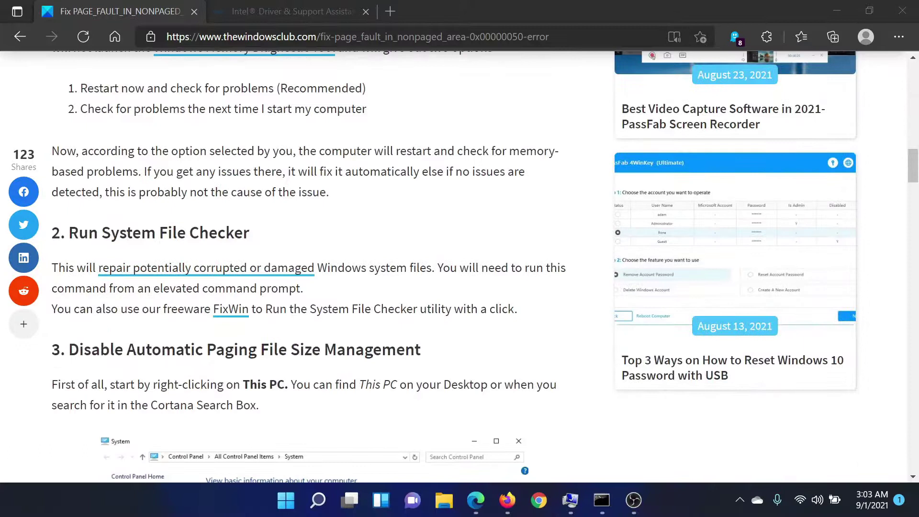
left_click(316, 506)
type("c")
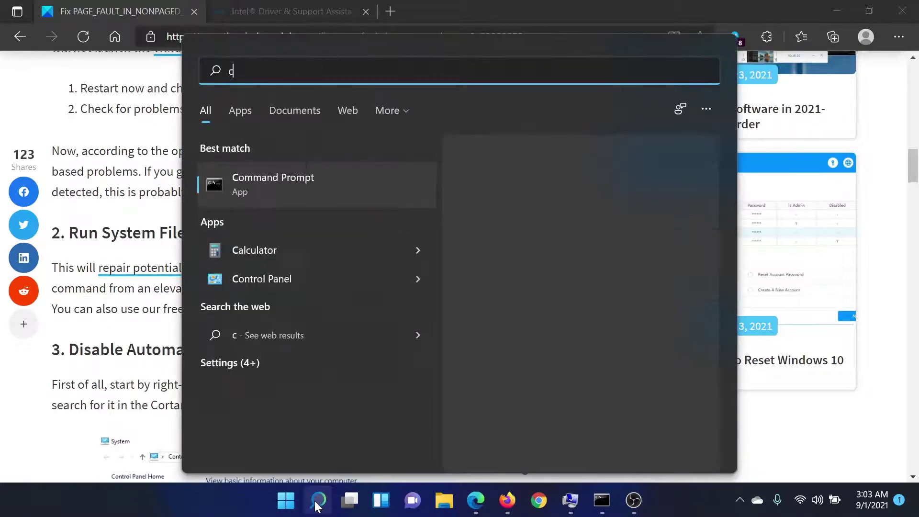
type("omm")
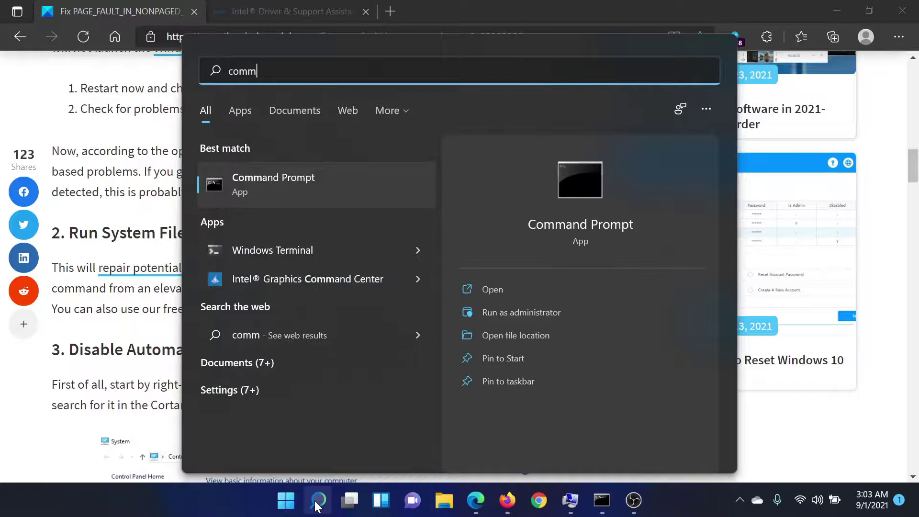
left_click(529, 309)
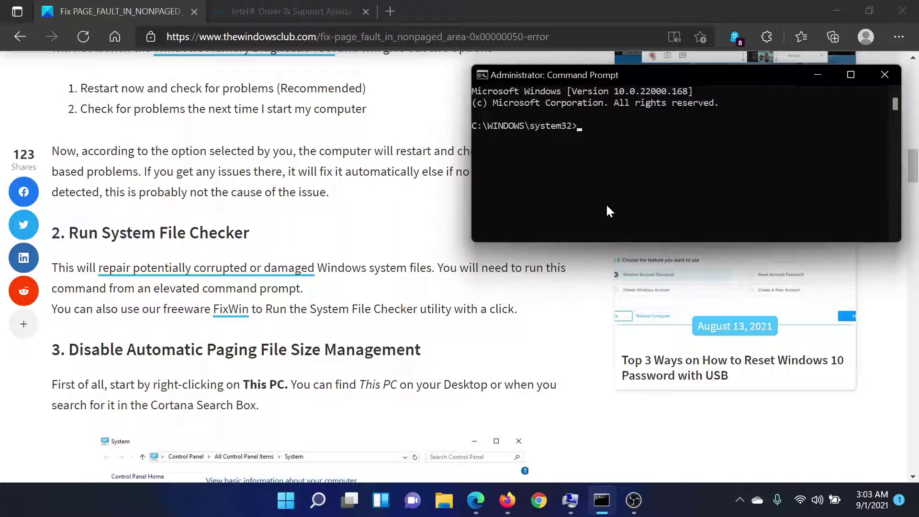
type("sfc /scannow")
left_click(387, 238)
Uncheck 'Automatically manage paging file size for all drives' in Performance Options' Virtual Memory settings
scroll(393, 287, "down", 4)
scroll(394, 293, "down", 1)
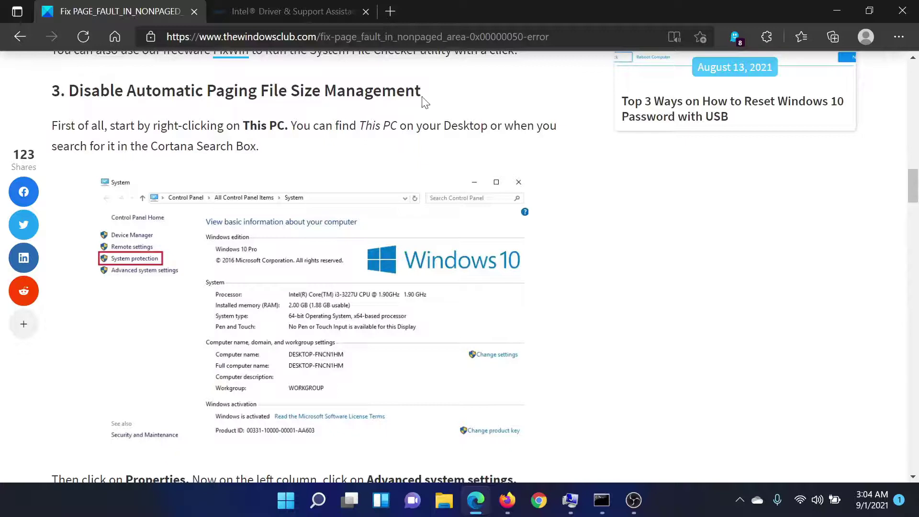
left_click(316, 498)
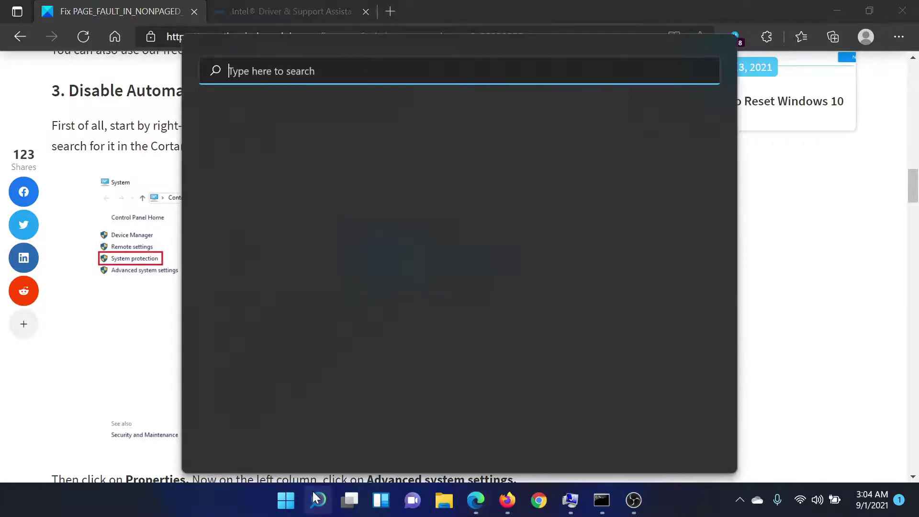
type("perf")
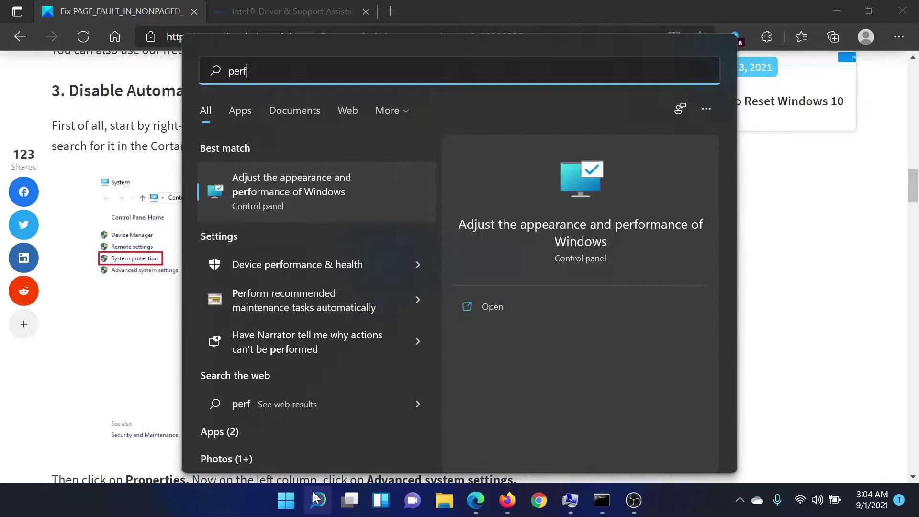
type("or")
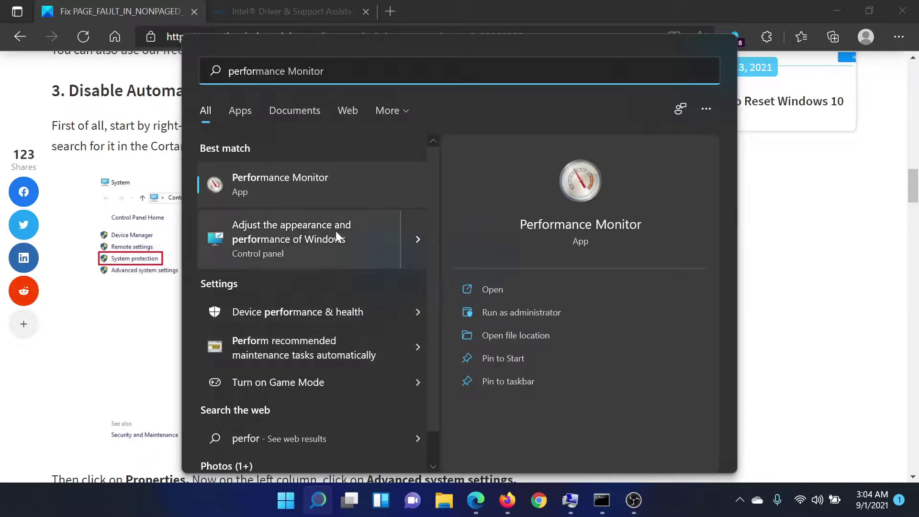
left_click(570, 499)
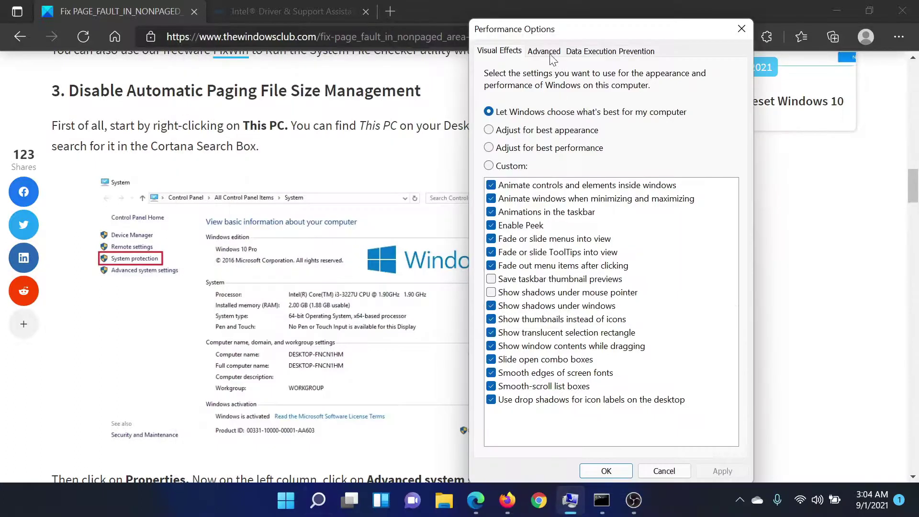
left_click(552, 52)
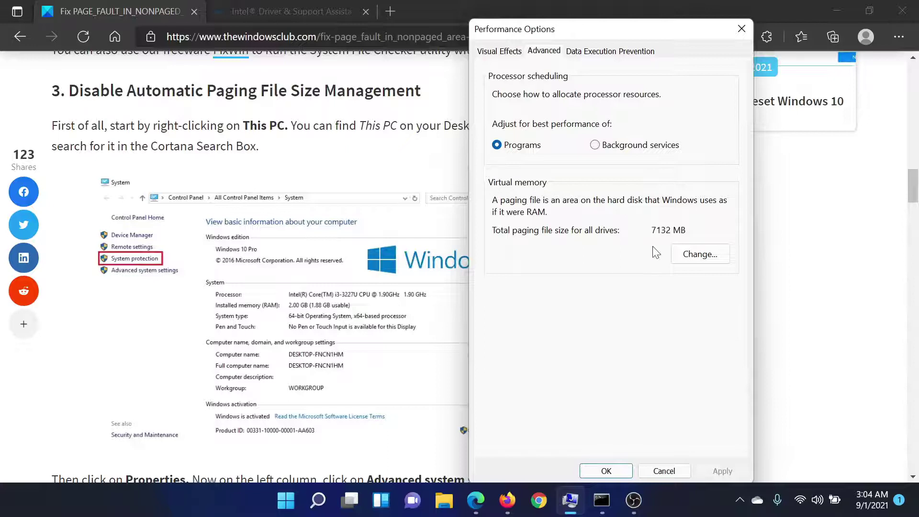
left_click(692, 255)
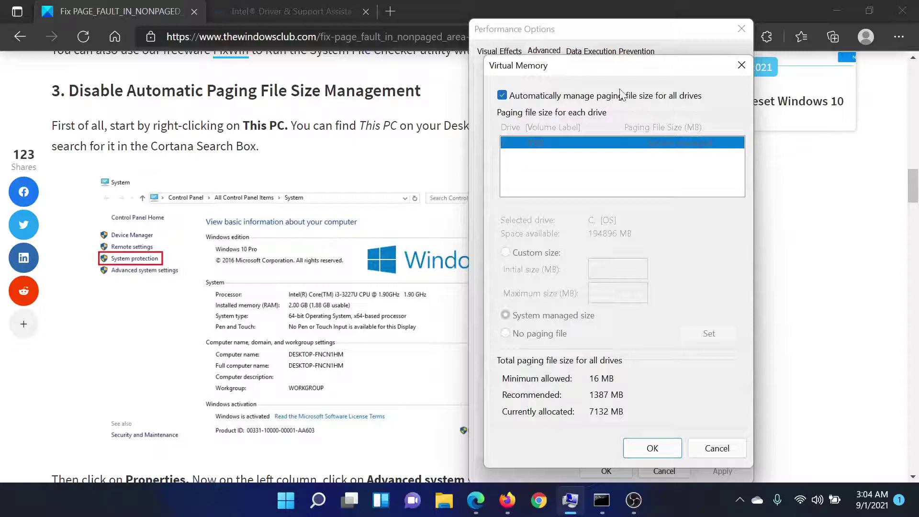
left_click(503, 95)
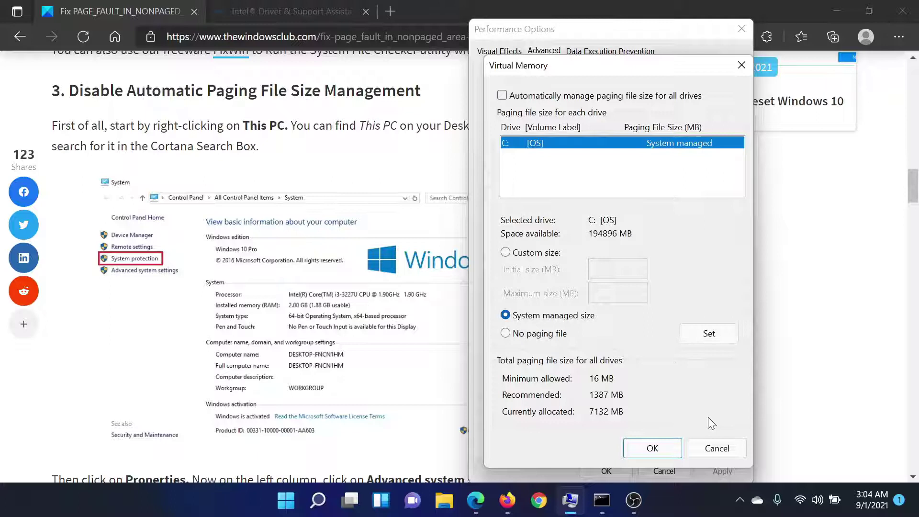
Return to the browser and scroll down through the driver-update section
left_click(344, 146)
scroll(348, 192, "down", 6)
scroll(350, 228, "down", 20)
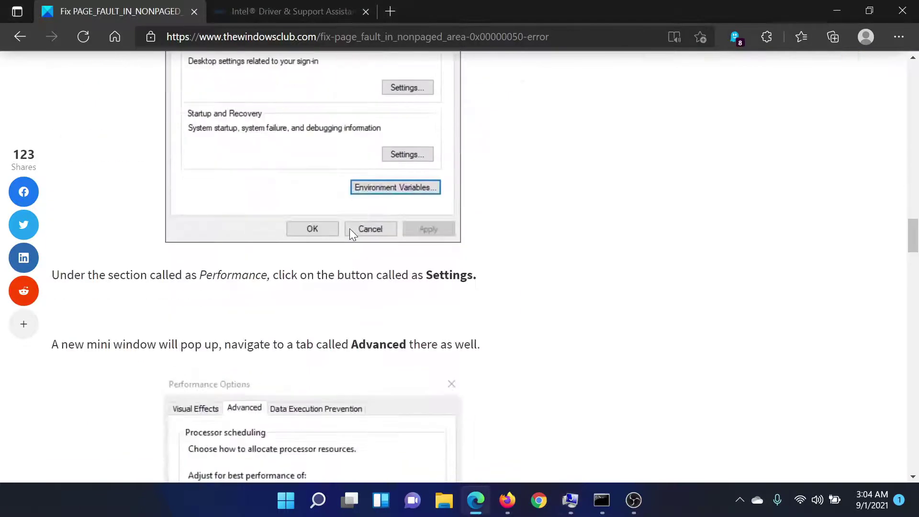
scroll(350, 235, "down", 10)
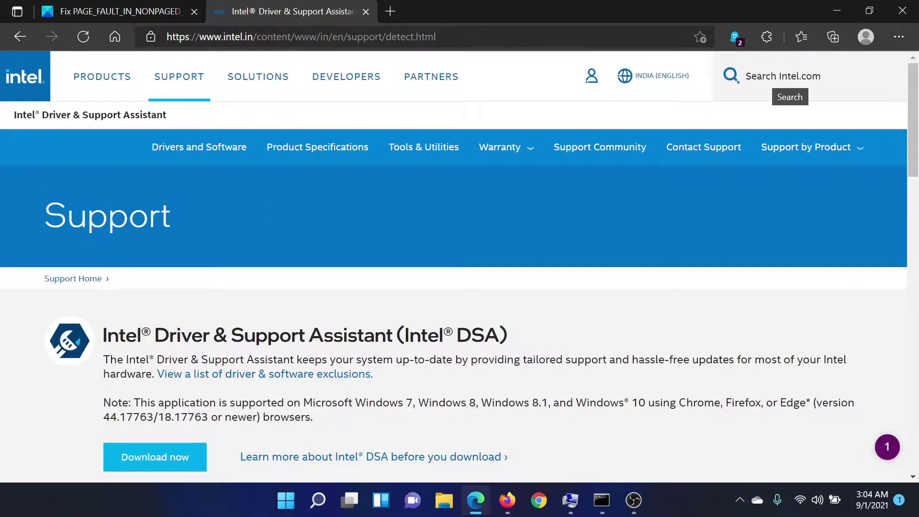
scroll(231, 301, "down", 2)
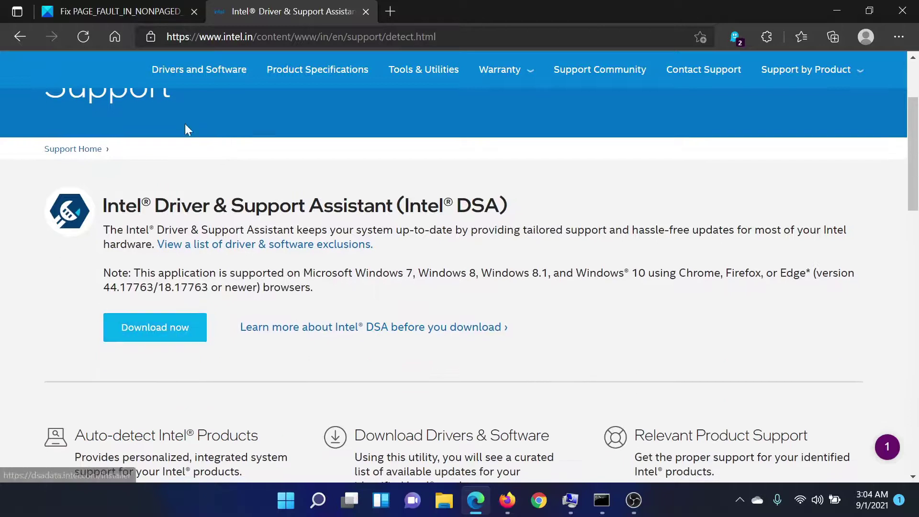
Switch back to the PAGE_FAULT article tab and highlight the '4. System Restore' heading
left_click(172, 10)
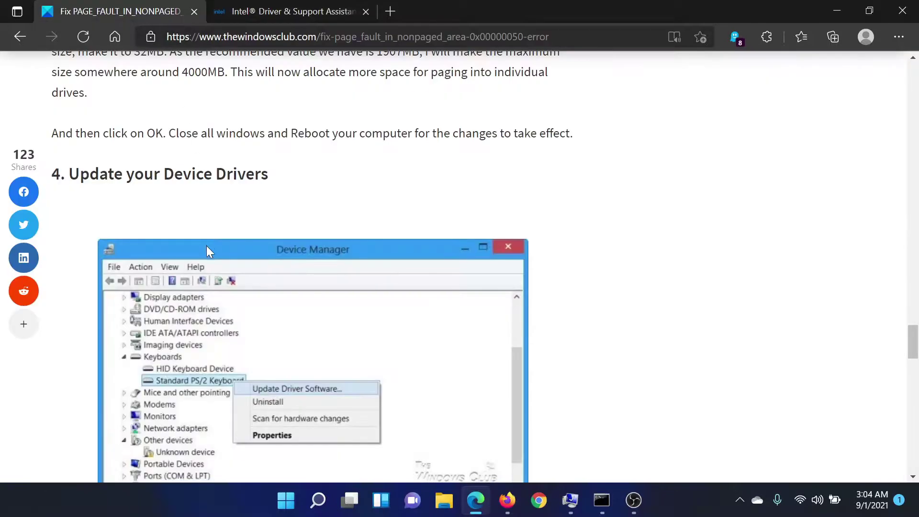
scroll(208, 255, "down", 6)
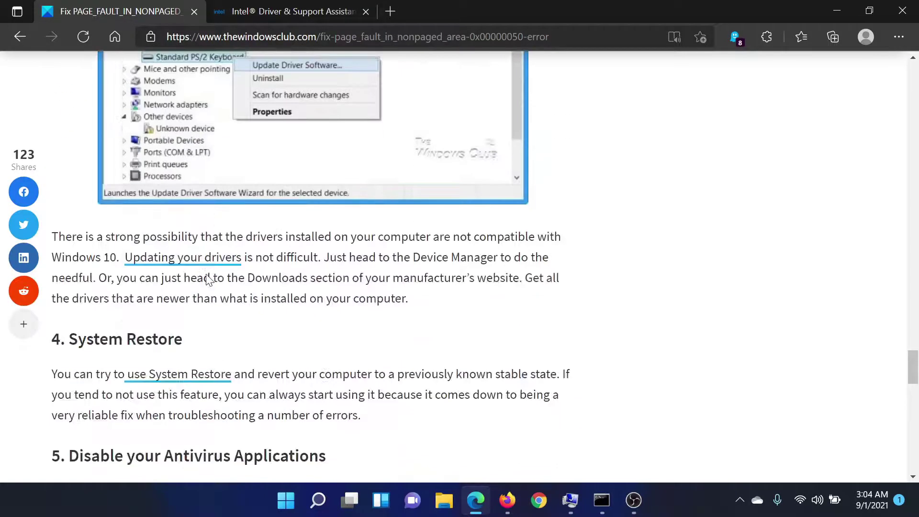
scroll(186, 280, "down", 1)
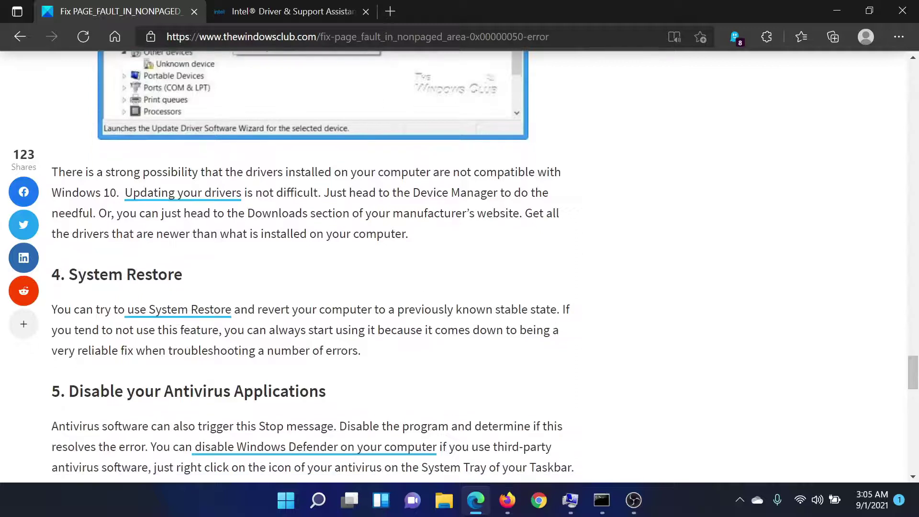
left_click_drag(68, 274, 195, 276)
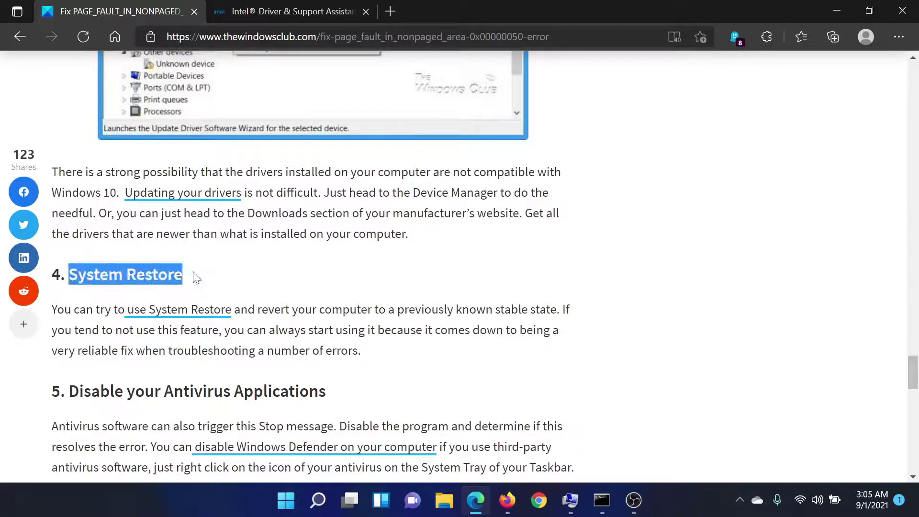
left_click(229, 294)
left_click(316, 500)
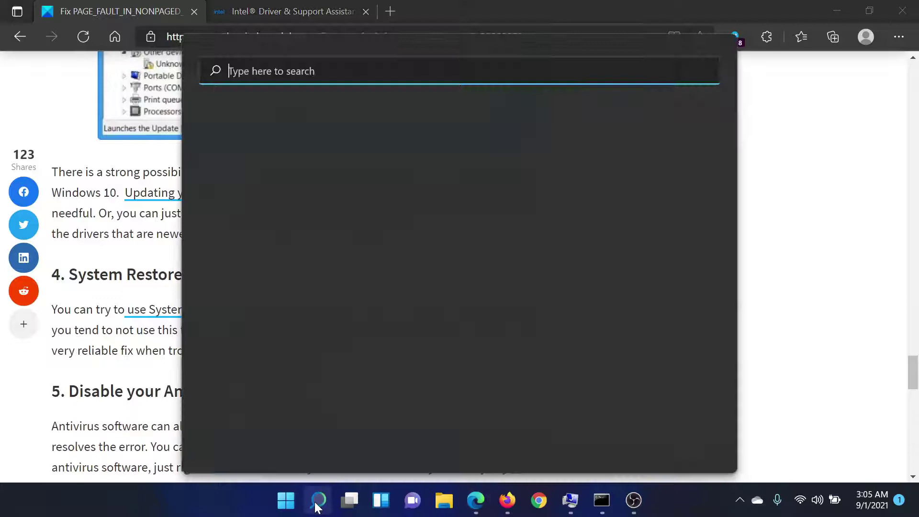
type("recovery")
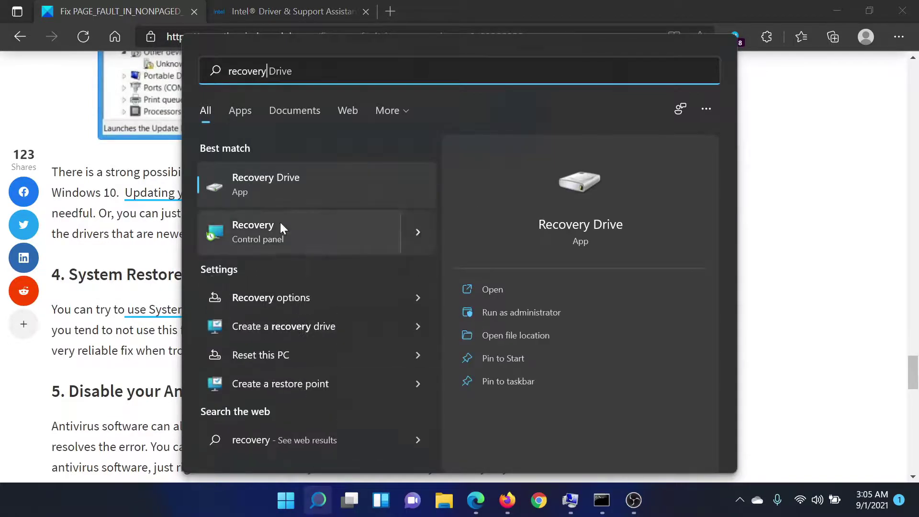
left_click(249, 231)
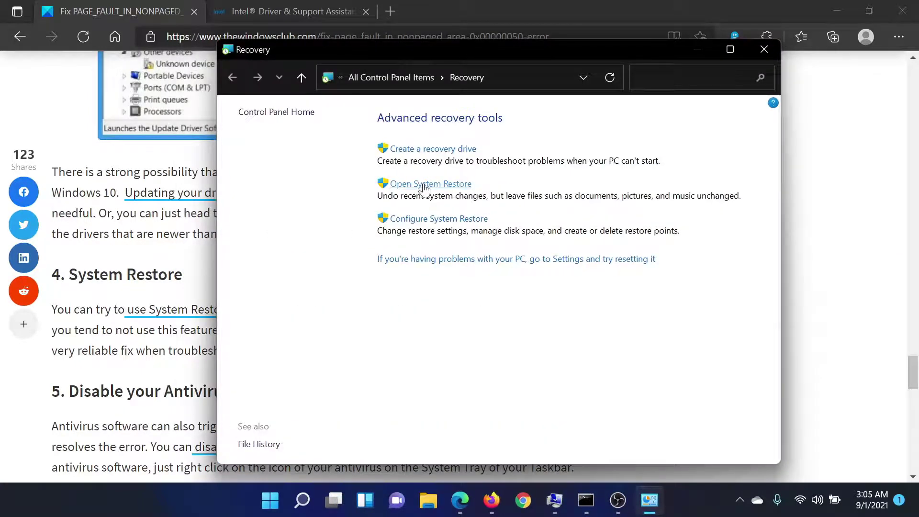
left_click(425, 186)
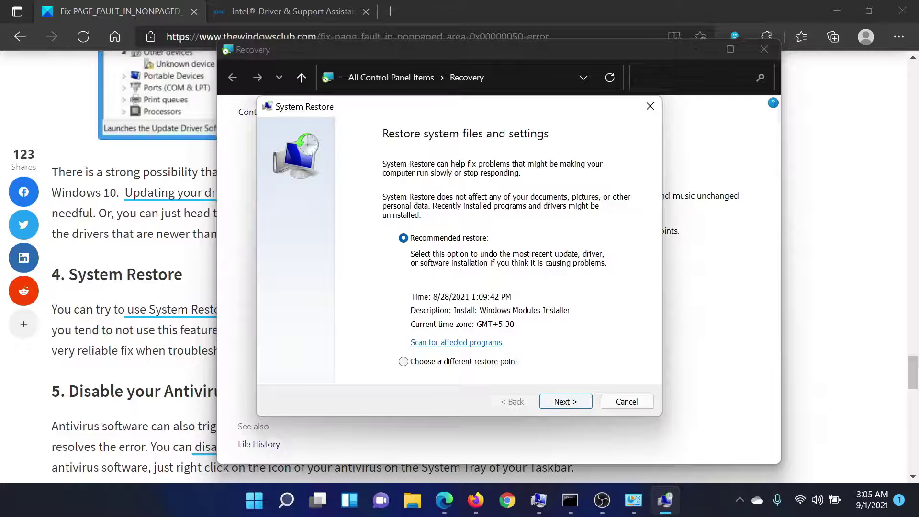
key("alt+Tab")
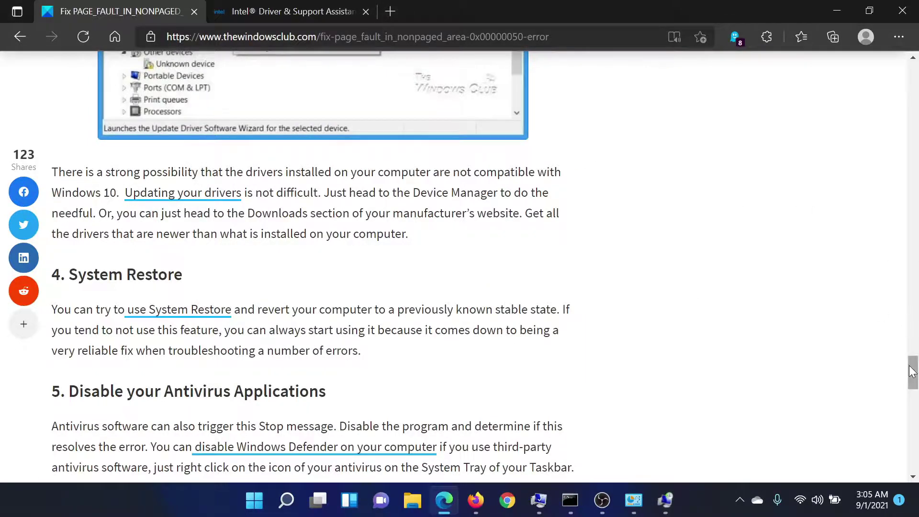
Drag Edge's scrollbar thumb to the top to show the article's title
left_click_drag(914, 369, 917, 109)
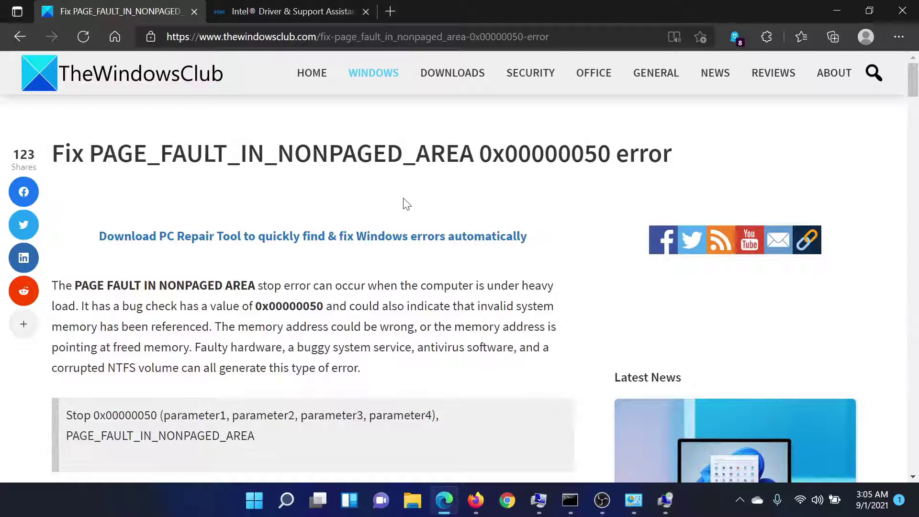